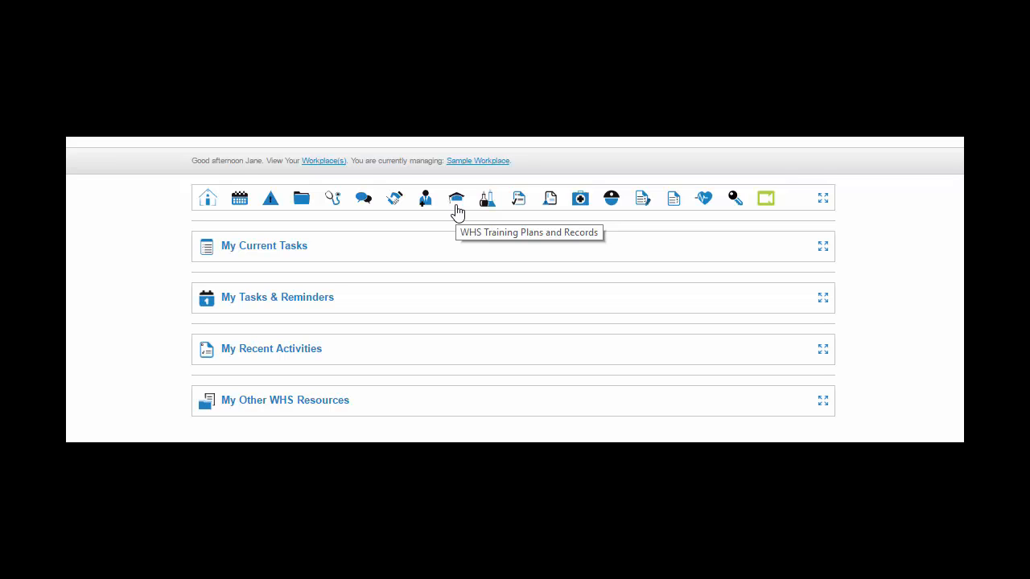
Step: Open the WHS Training Plans and Records module and read the notice on how new training plans are created
click(457, 200)
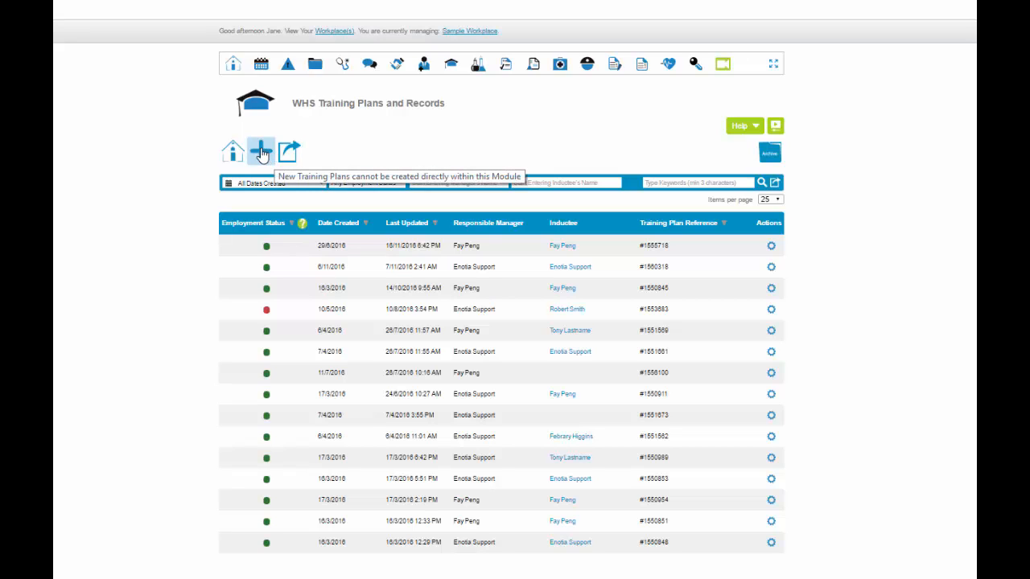
click(261, 153)
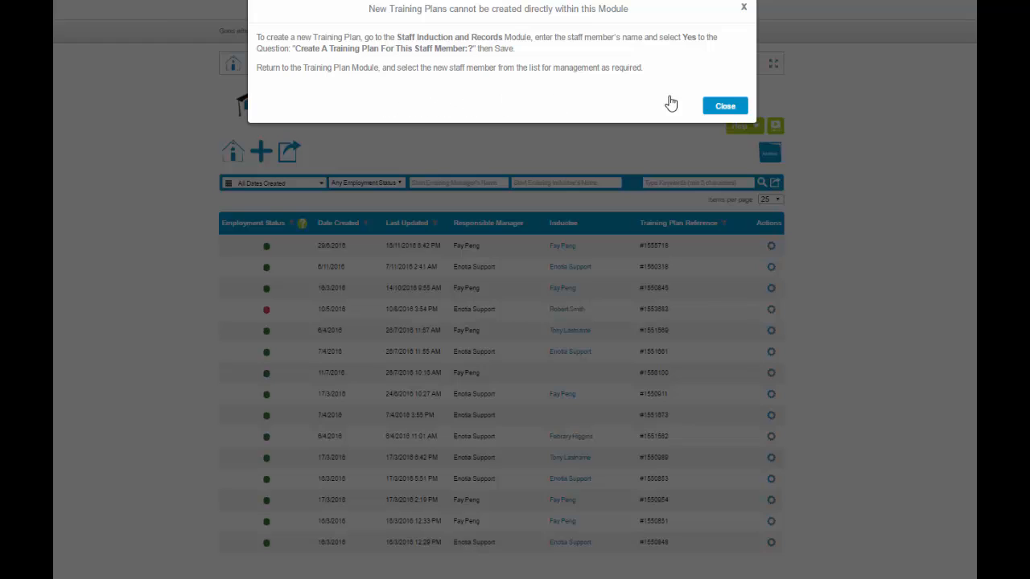
click(724, 106)
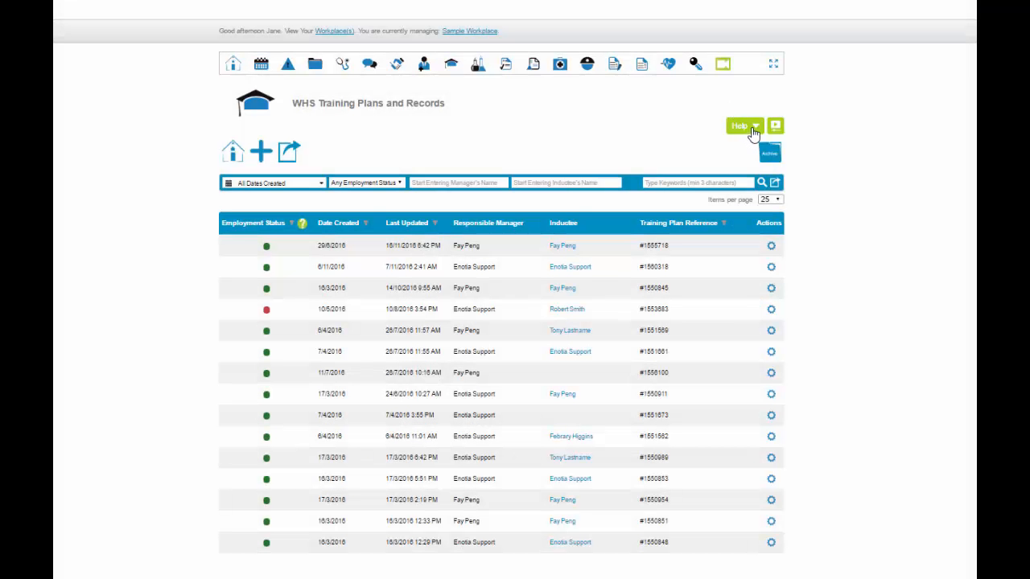
Step: Look at the module's help options and its archived training plans, and return to the current training plan list
click(753, 130)
click(753, 130)
click(769, 154)
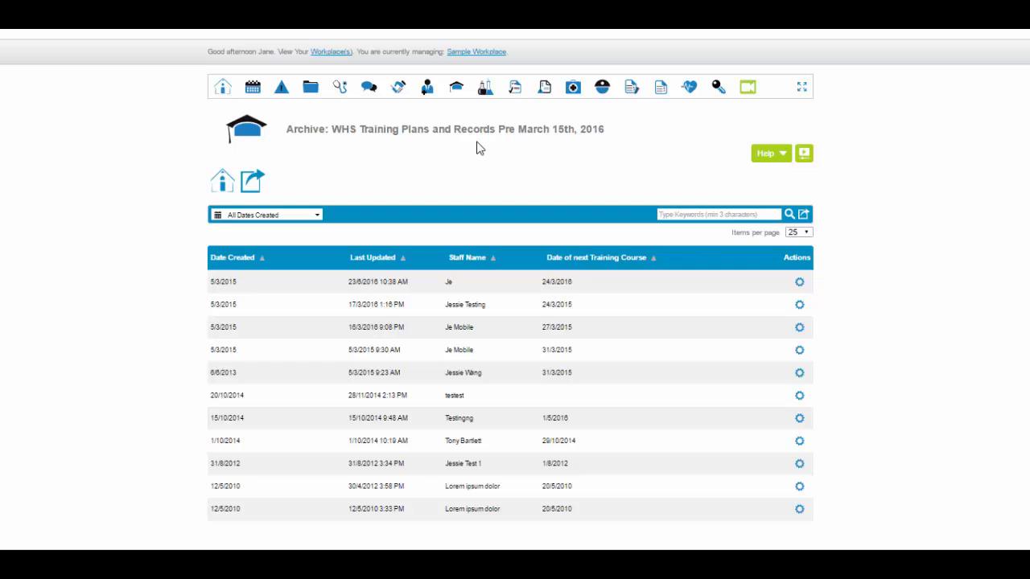
click(799, 282)
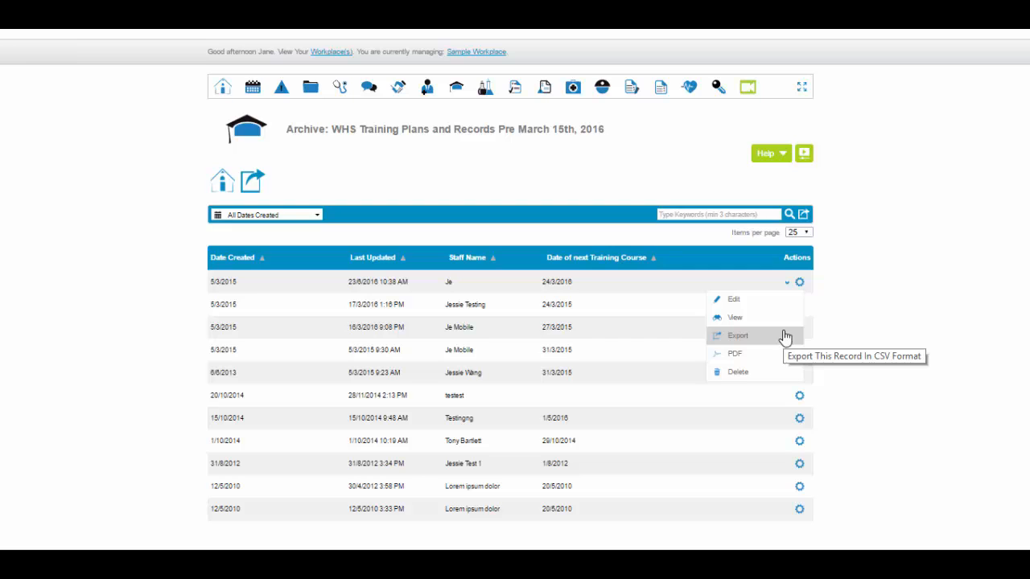
click(456, 90)
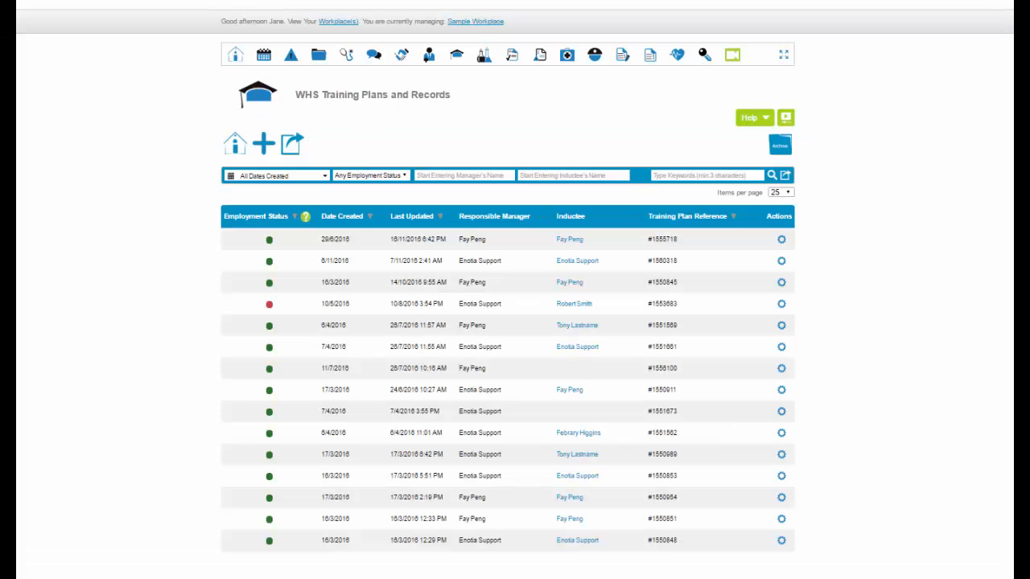
Step: Look through the training plan list's filters for creation date, employment status, inductee's name and keywords
click(325, 177)
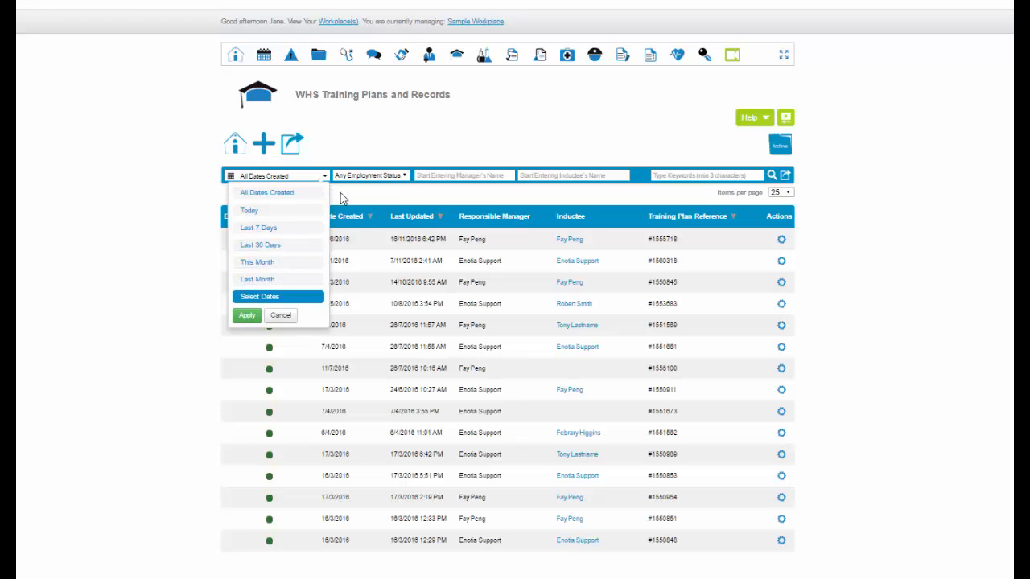
click(405, 177)
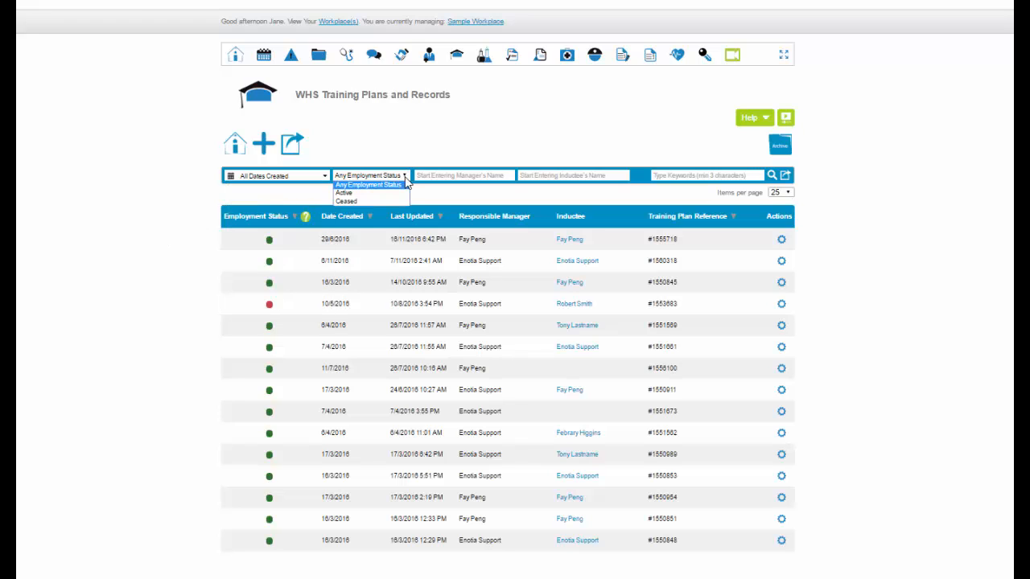
click(574, 176)
click(682, 176)
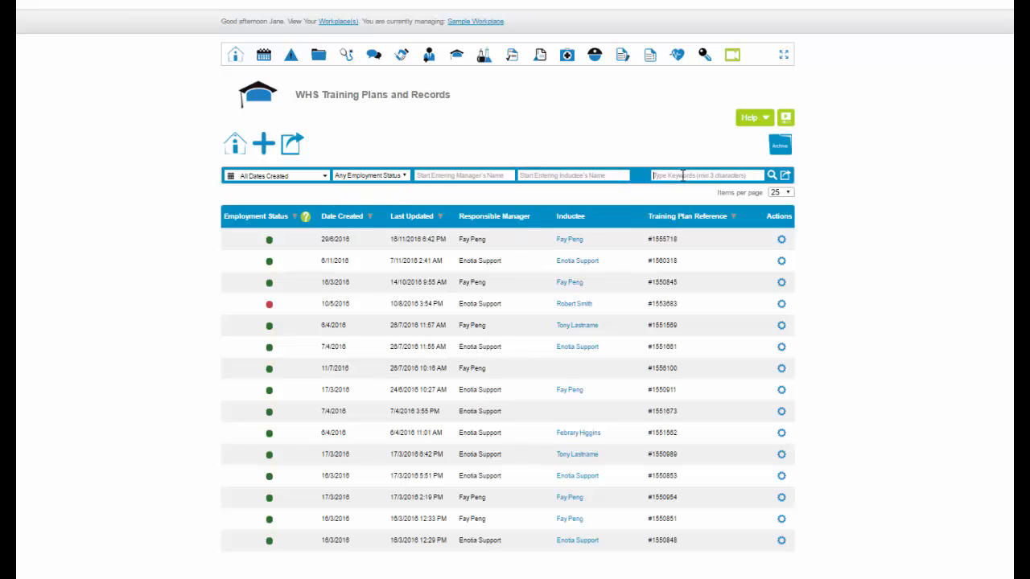
Step: Export the training plan search results in CSV format with all export fields selected
click(785, 175)
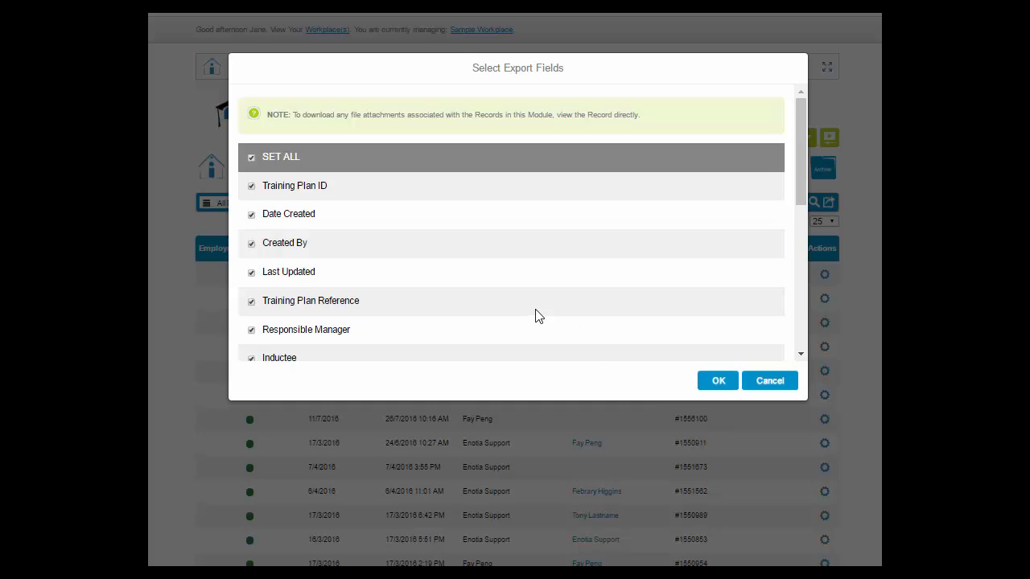
scroll(535, 314, down, 2)
scroll(537, 316, up, 1)
scroll(535, 314, up, 2)
click(251, 186)
click(251, 215)
click(251, 215)
click(251, 186)
click(716, 383)
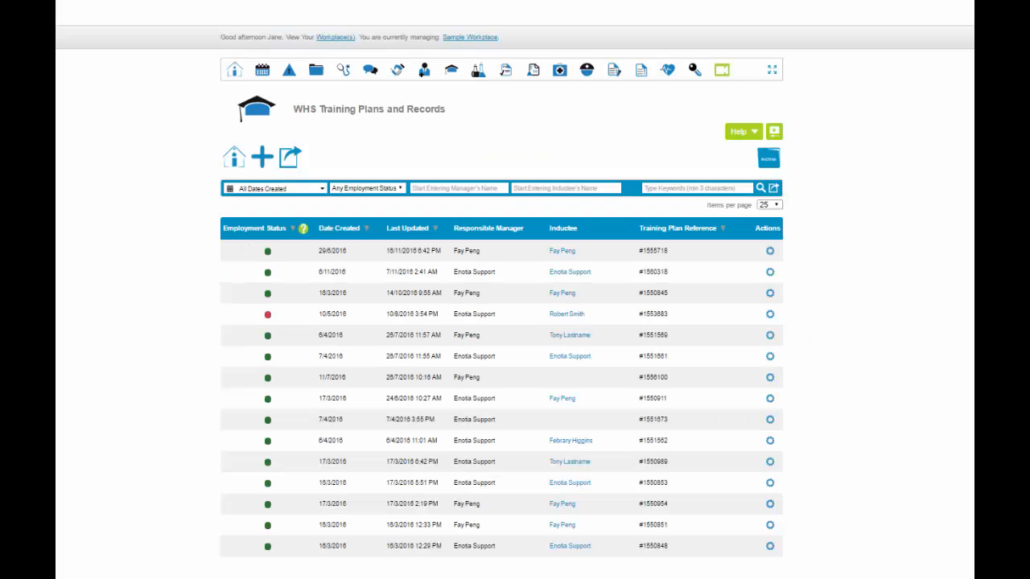
Step: Open the training plan created on 29/6/2016 for editing and choose a different responsible manager by name
click(770, 251)
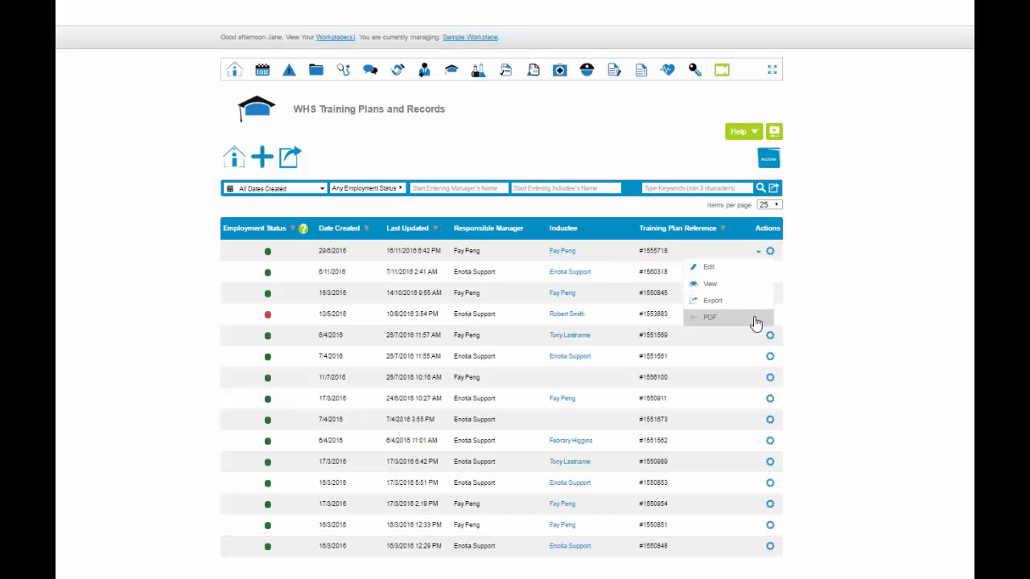
click(748, 272)
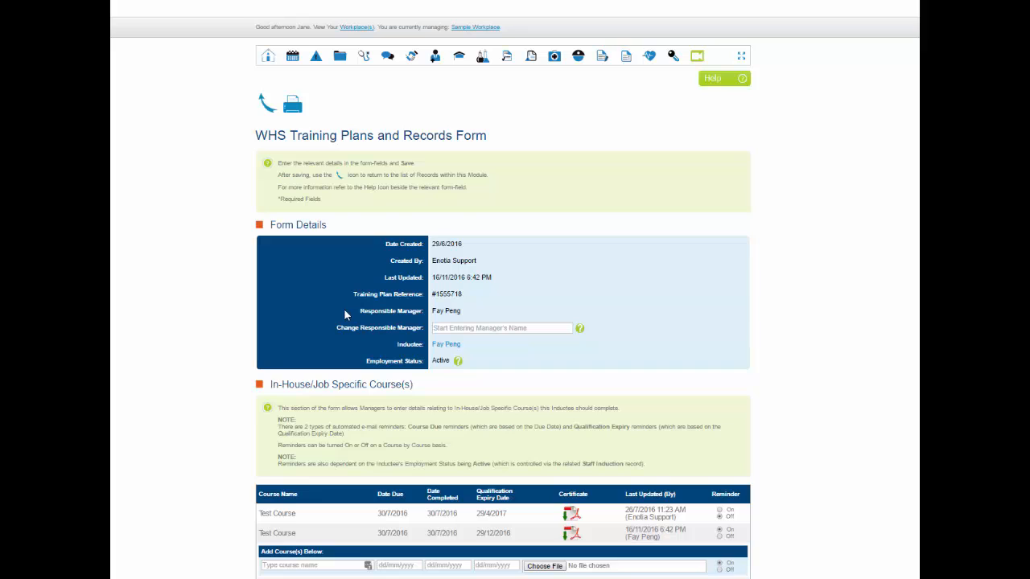
click(441, 326)
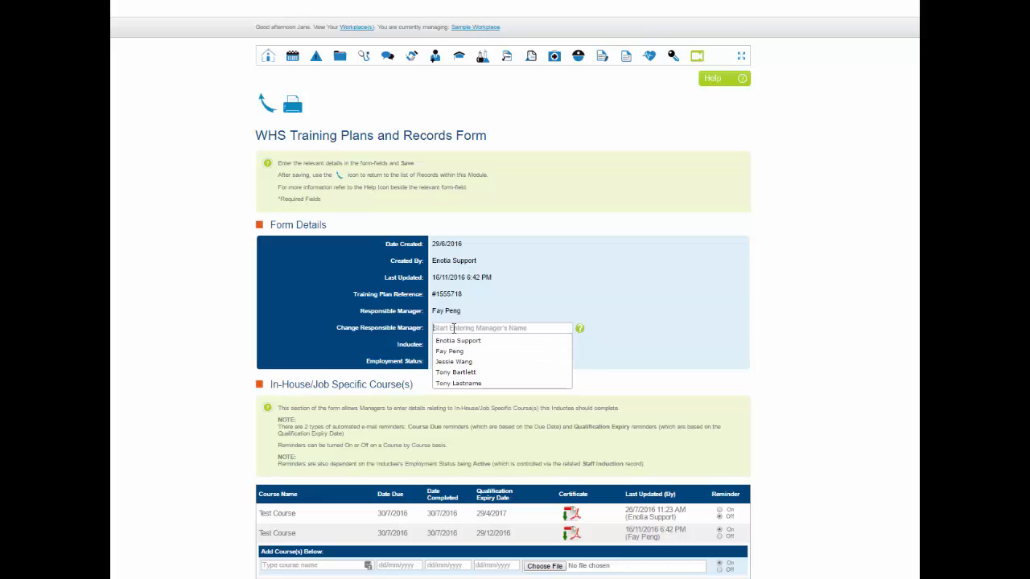
text(ton)
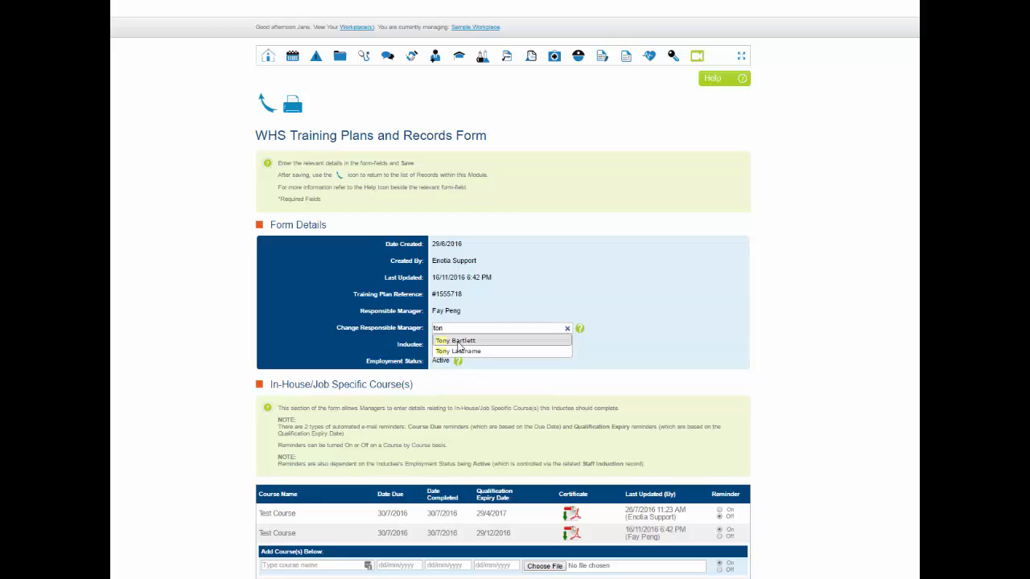
click(475, 341)
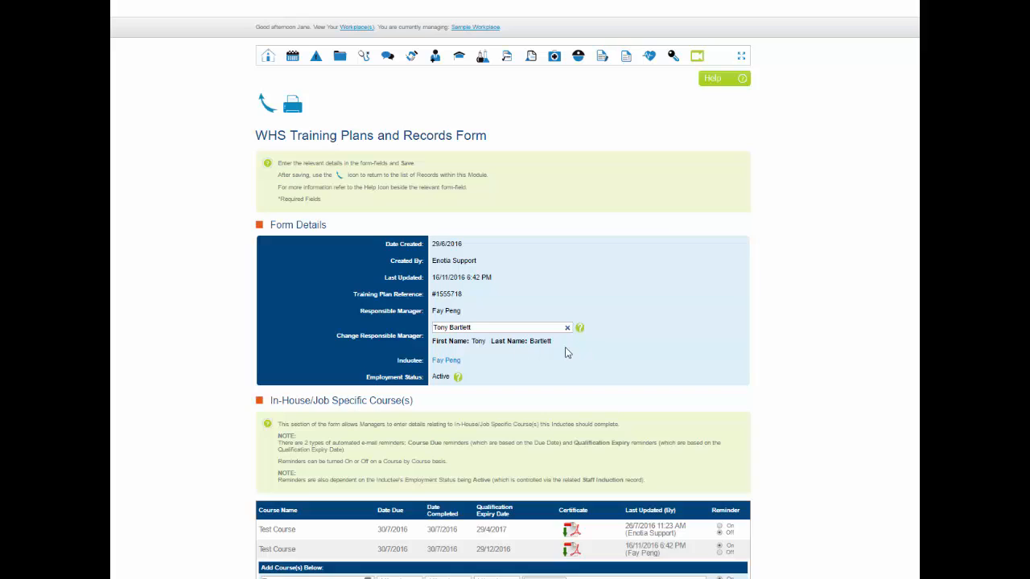
Step: Read the employment status help note and review the In-House, External and HEMLearning course sections of the form
click(457, 378)
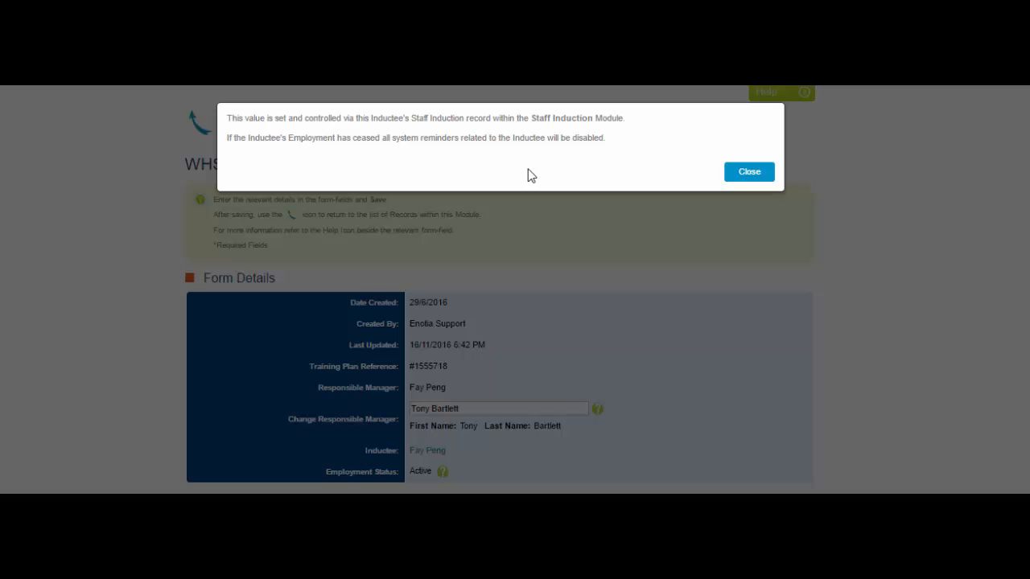
click(744, 181)
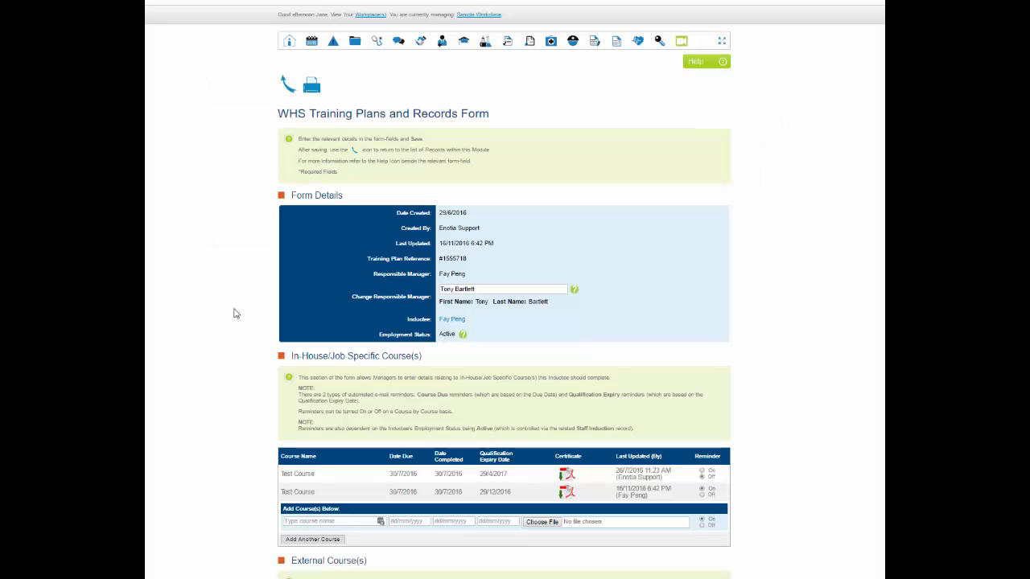
scroll(236, 313, down, 4)
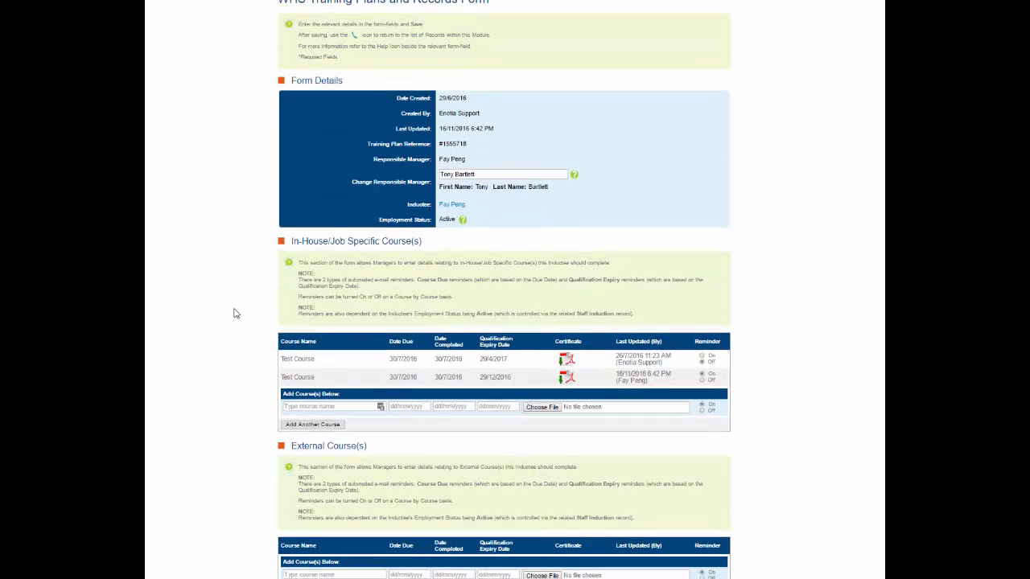
scroll(236, 313, down, 1)
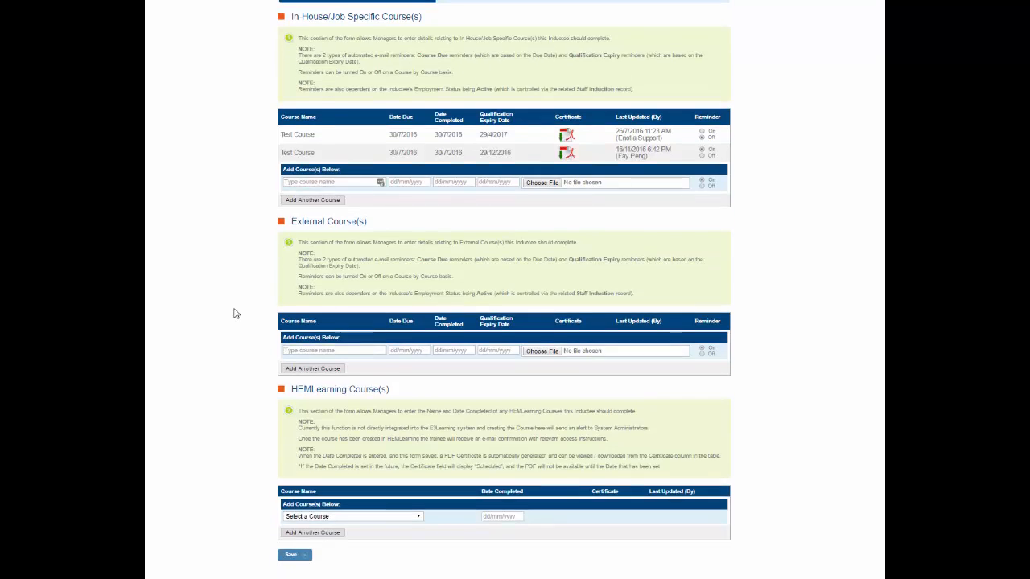
scroll(235, 313, up, 2)
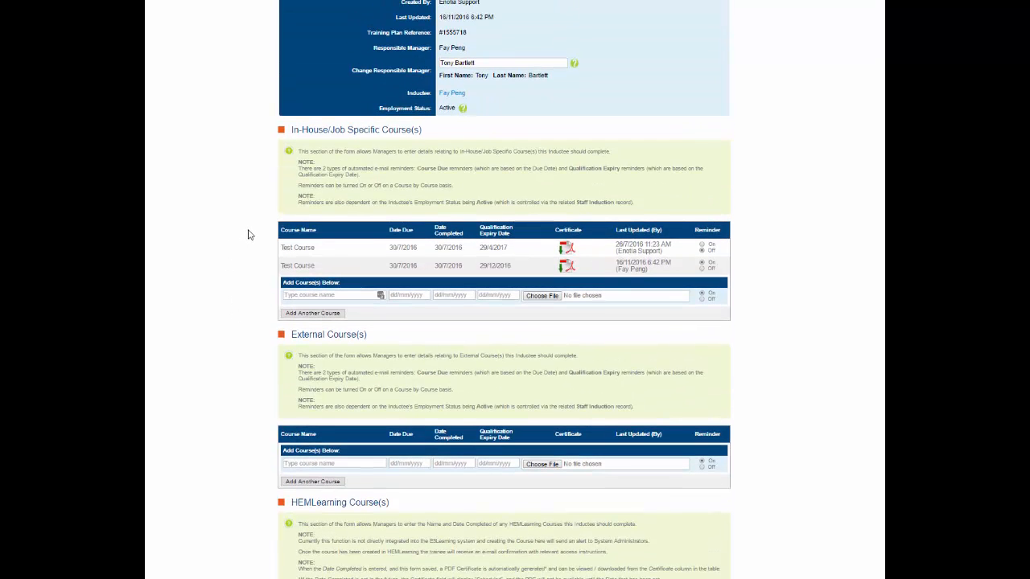
scroll(264, 375, down, 1)
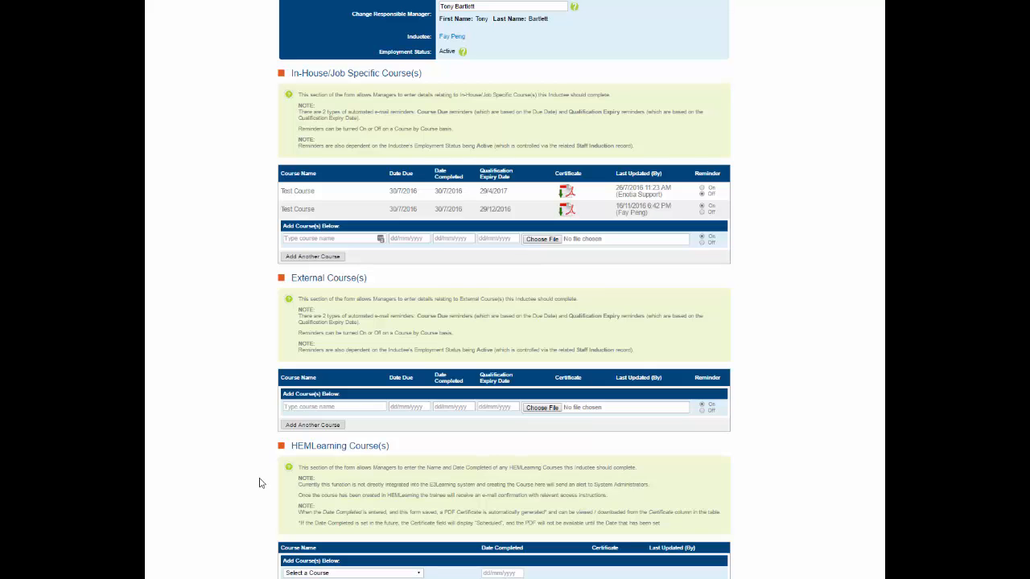
scroll(259, 483, up, 1)
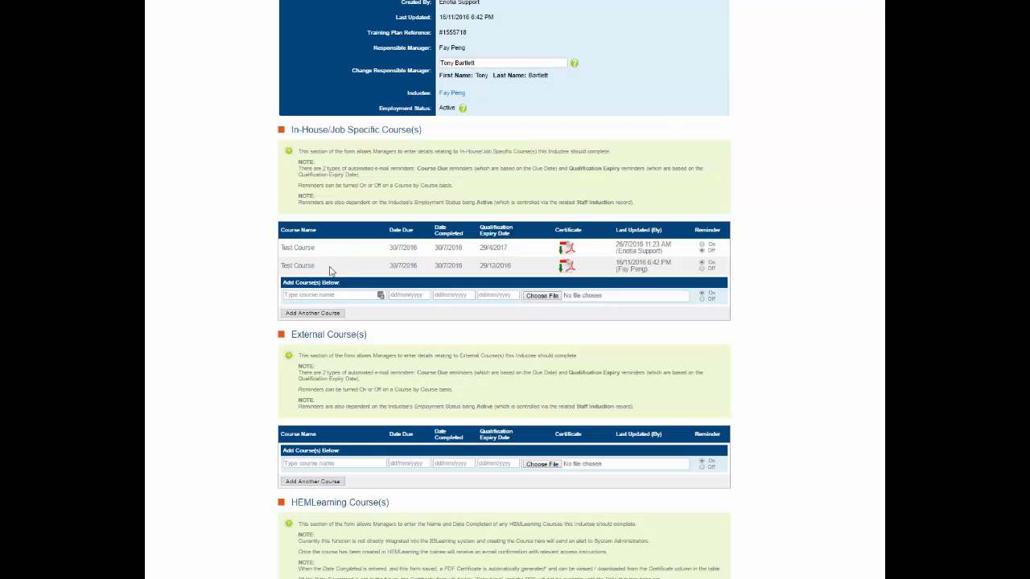
Step: Enter "course" as a new in-house course name and set the first Test Course's reminder to Off
click(312, 296)
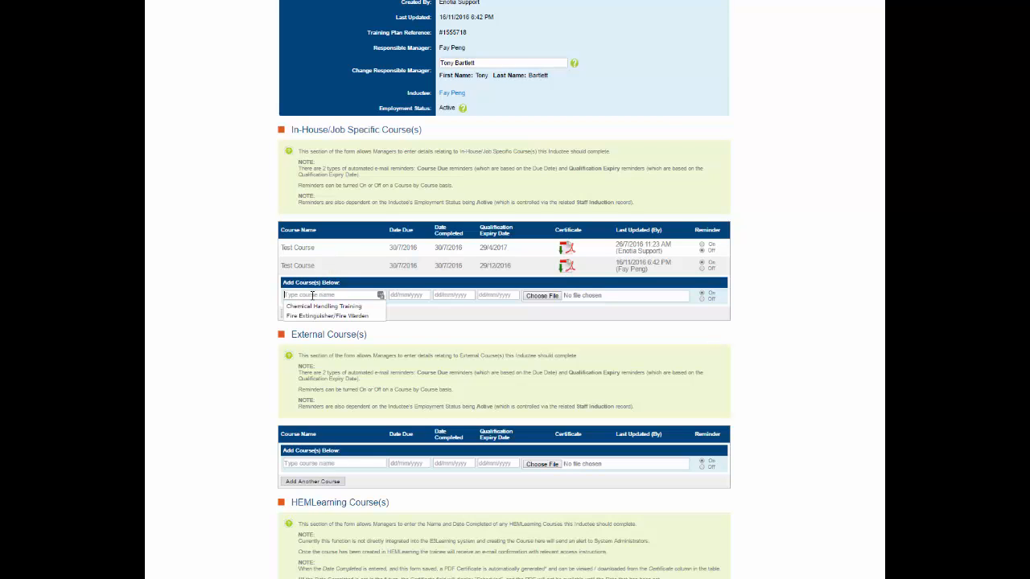
text(cou)
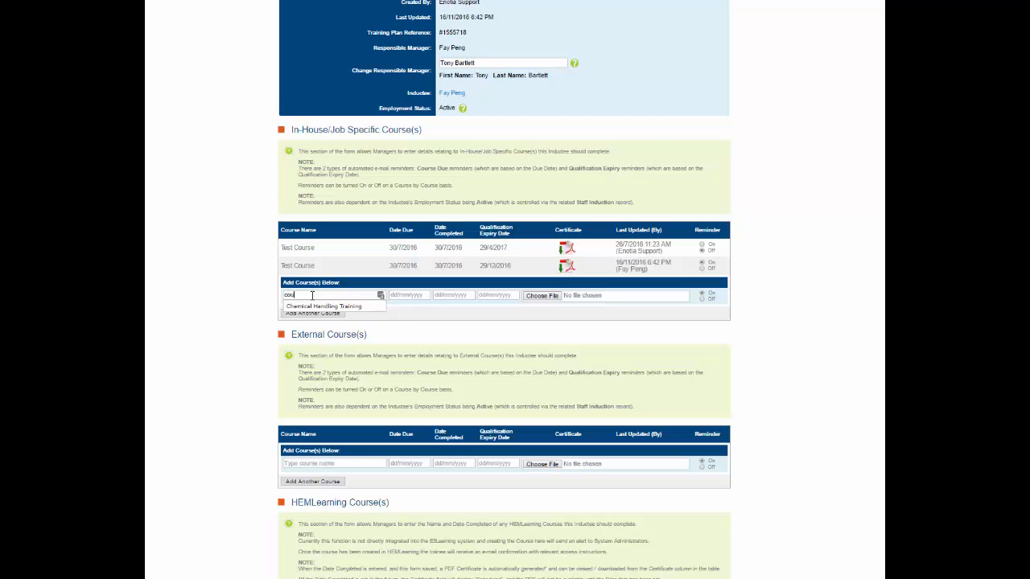
text(rse)
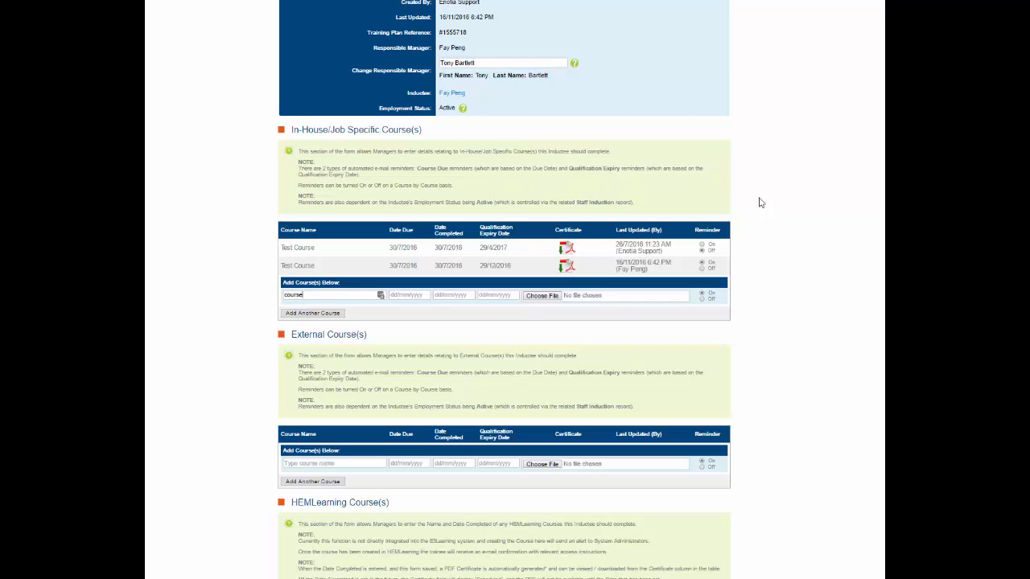
click(702, 250)
Step: Choose Office Ergonomics as a HEMLearning course, add another blank course row, and save the form
scroll(774, 266, down, 3)
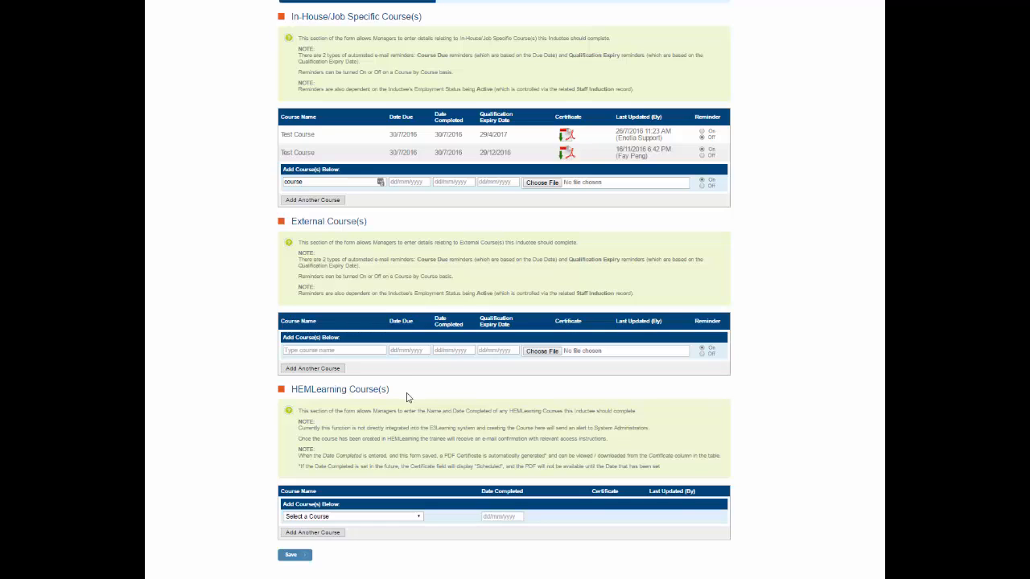
click(419, 519)
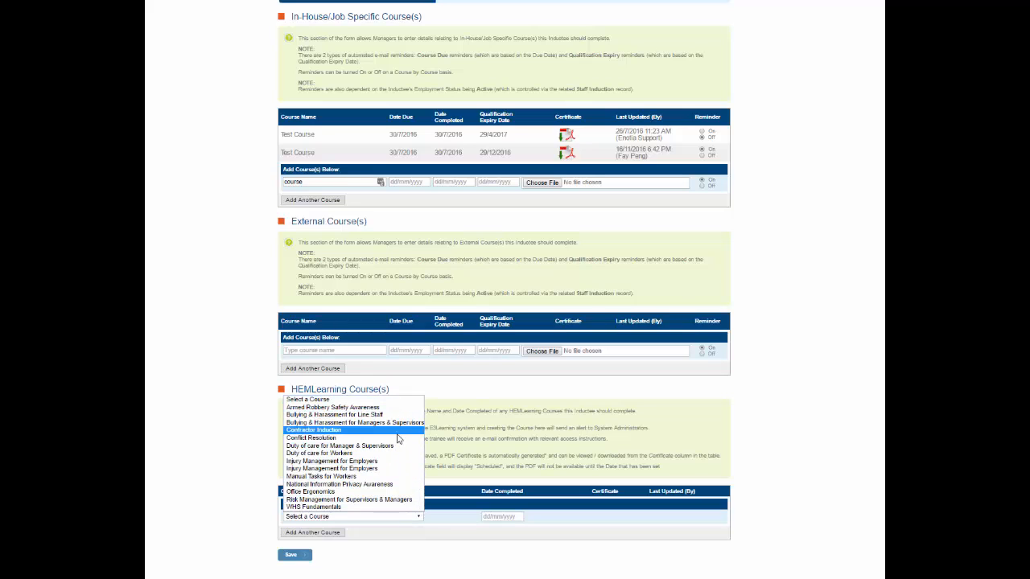
click(388, 496)
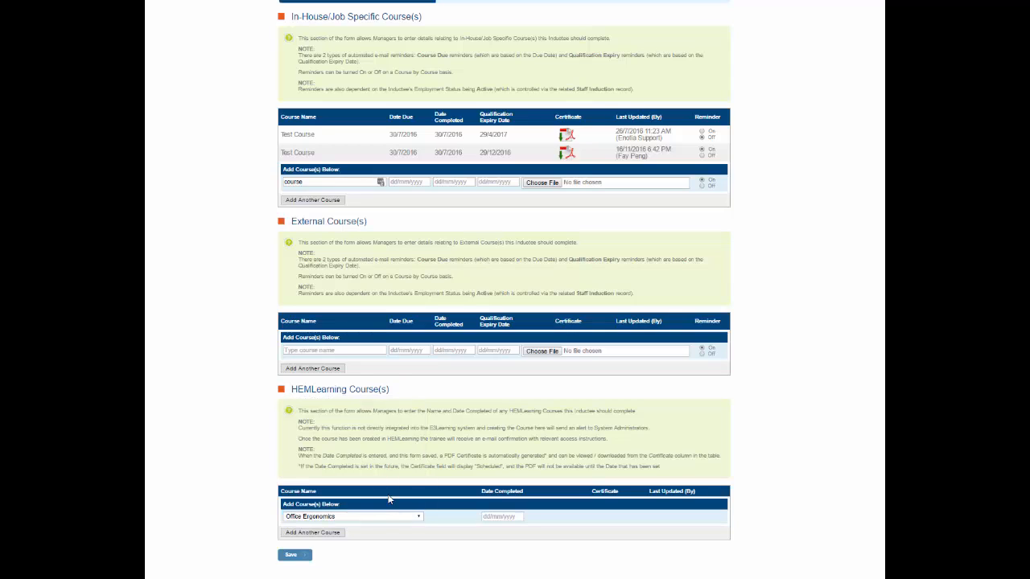
click(341, 534)
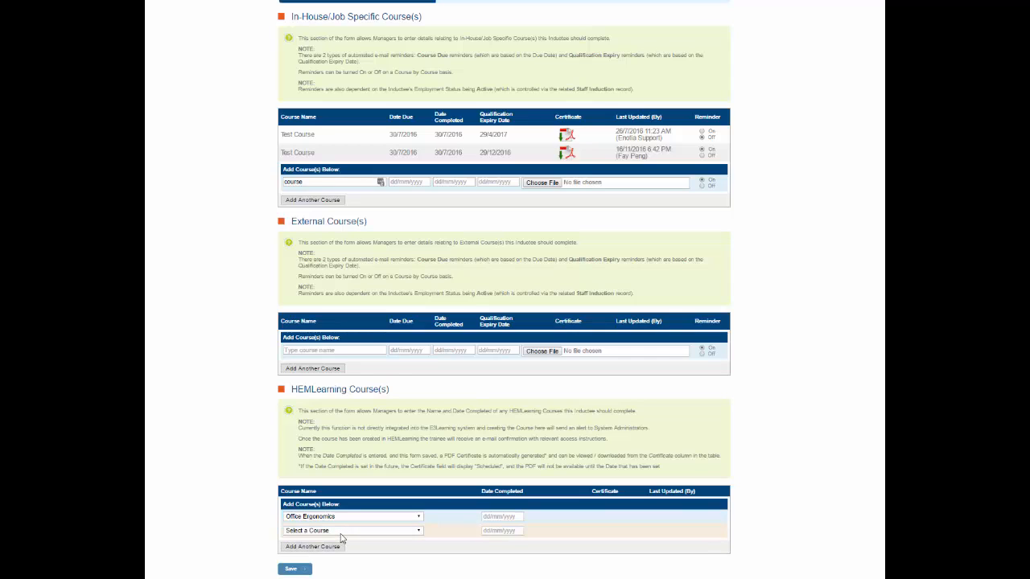
click(309, 570)
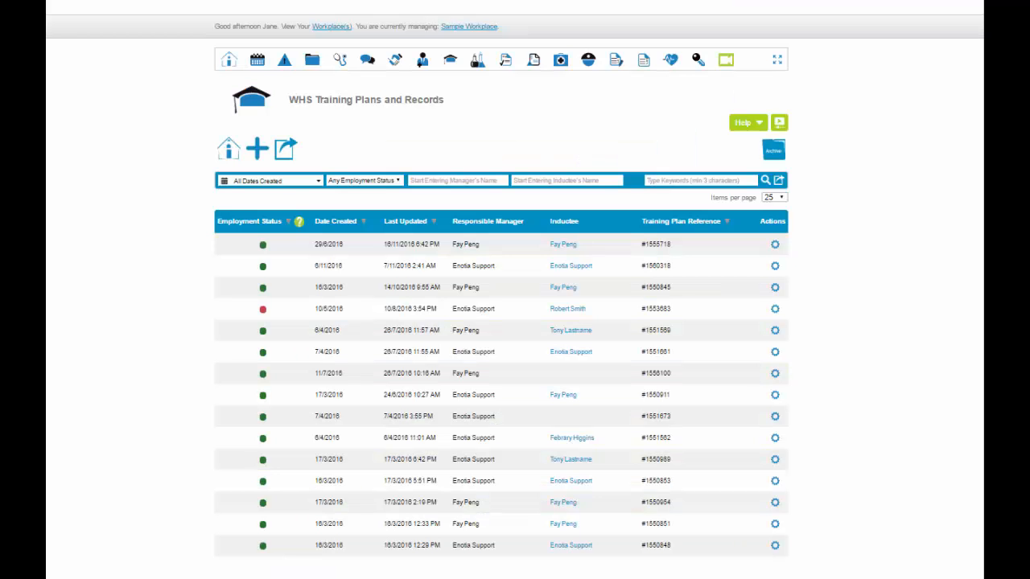
Step: Show the available actions for the first training plan in the list
click(774, 247)
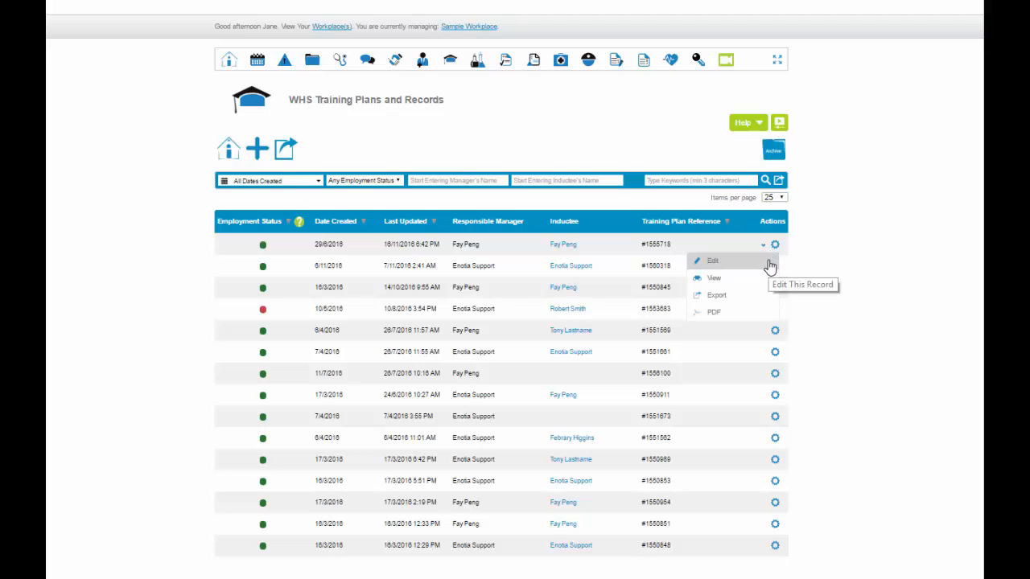